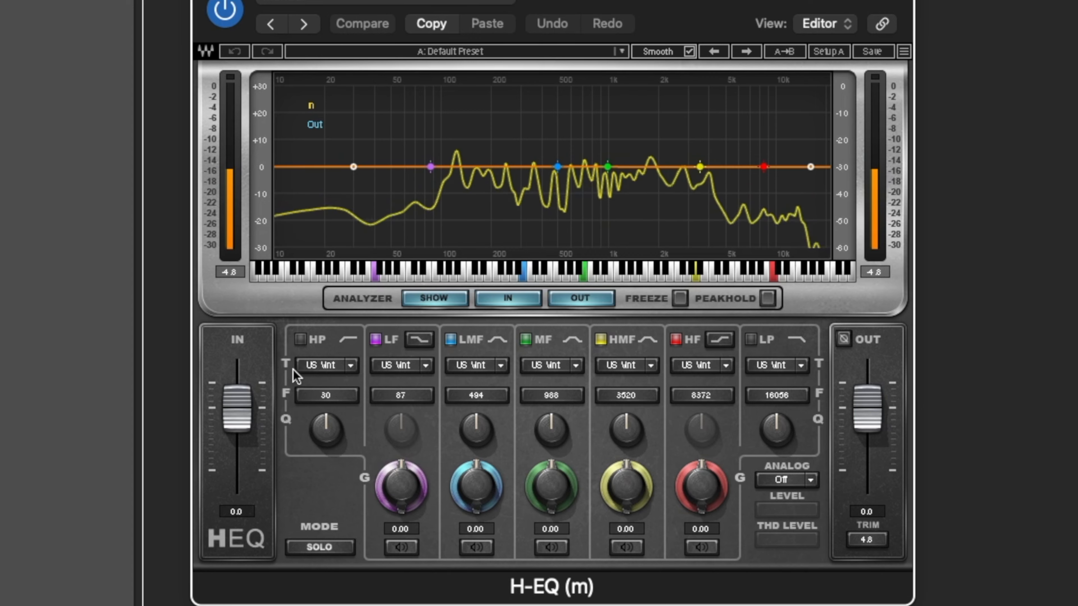
# Enable the high-pass filter at 50 Hz with the US Vintage type and raise its Q for a steeper low cut.
pyautogui.click(352, 366)
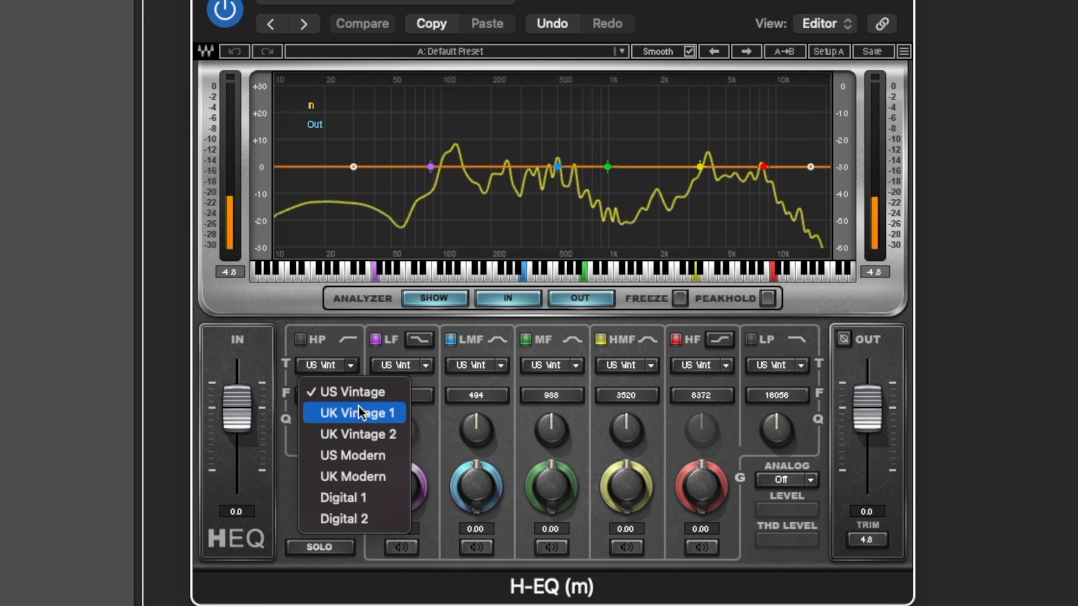
pyautogui.click(281, 482)
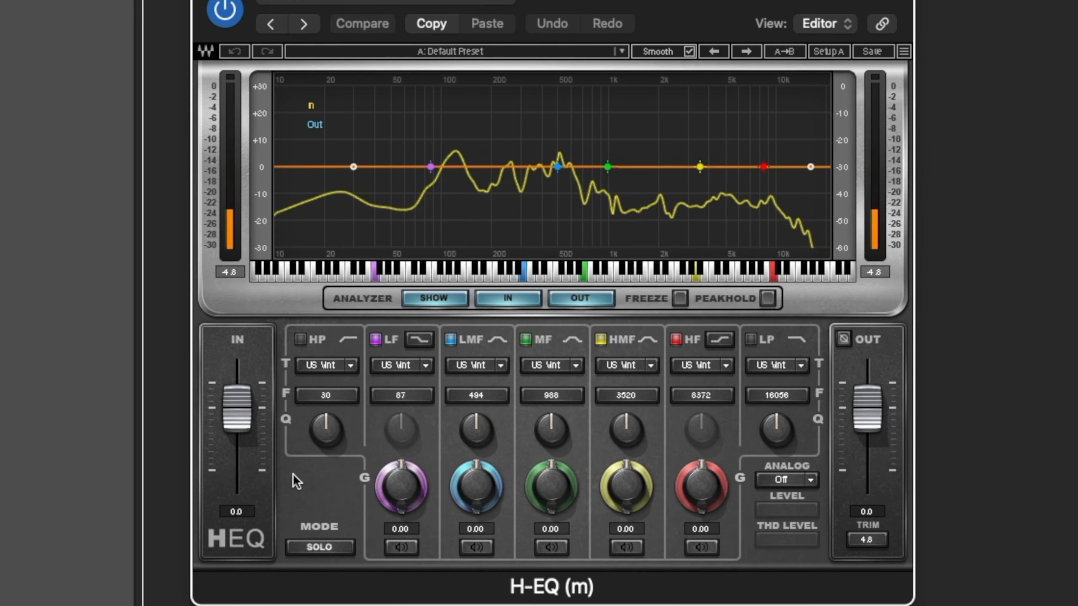
pyautogui.click(300, 339)
pyautogui.moveTo(354, 167); pyautogui.dragTo(391, 166)
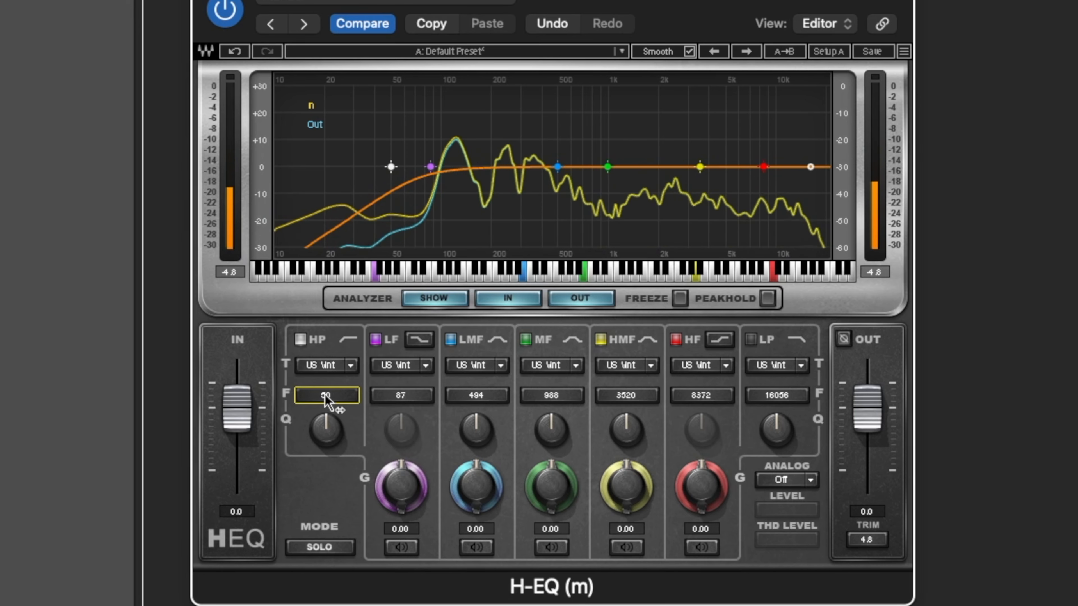
pyautogui.click(350, 368)
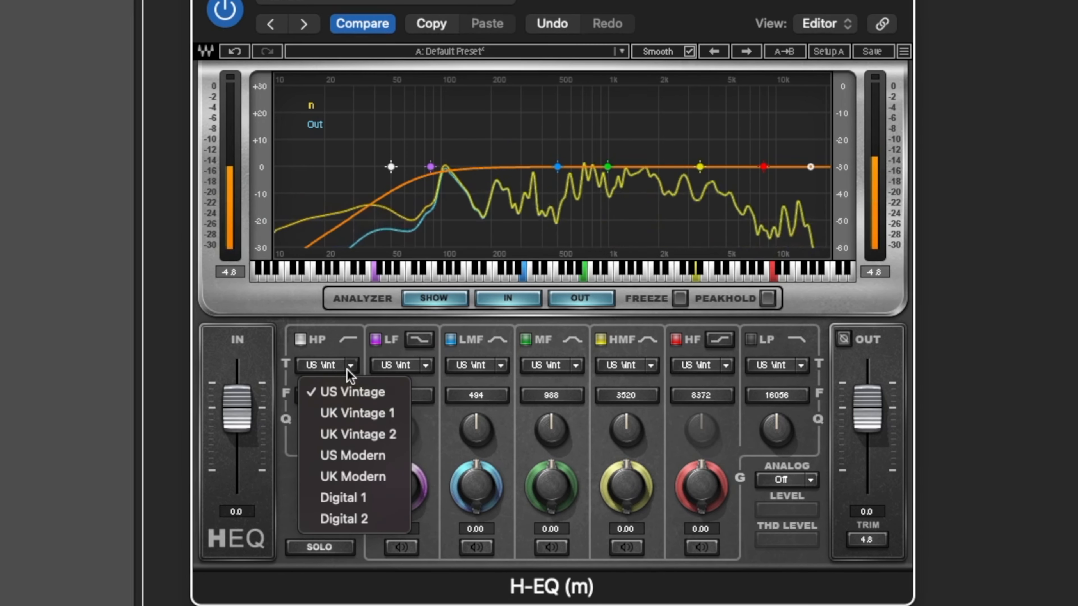
pyautogui.click(354, 390)
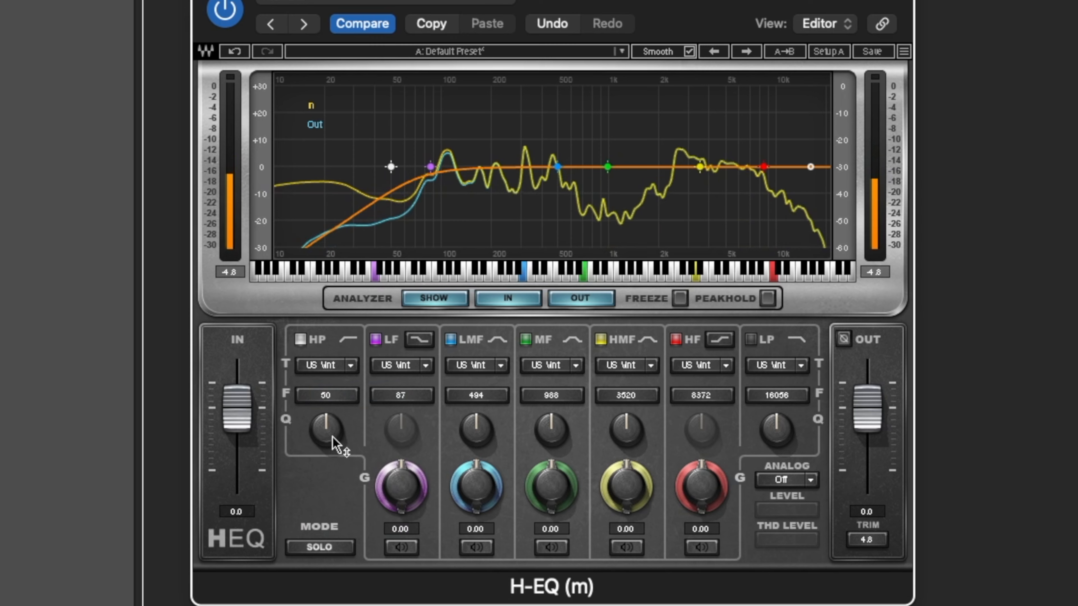
pyautogui.moveTo(335, 446); pyautogui.dragTo(335, 417)
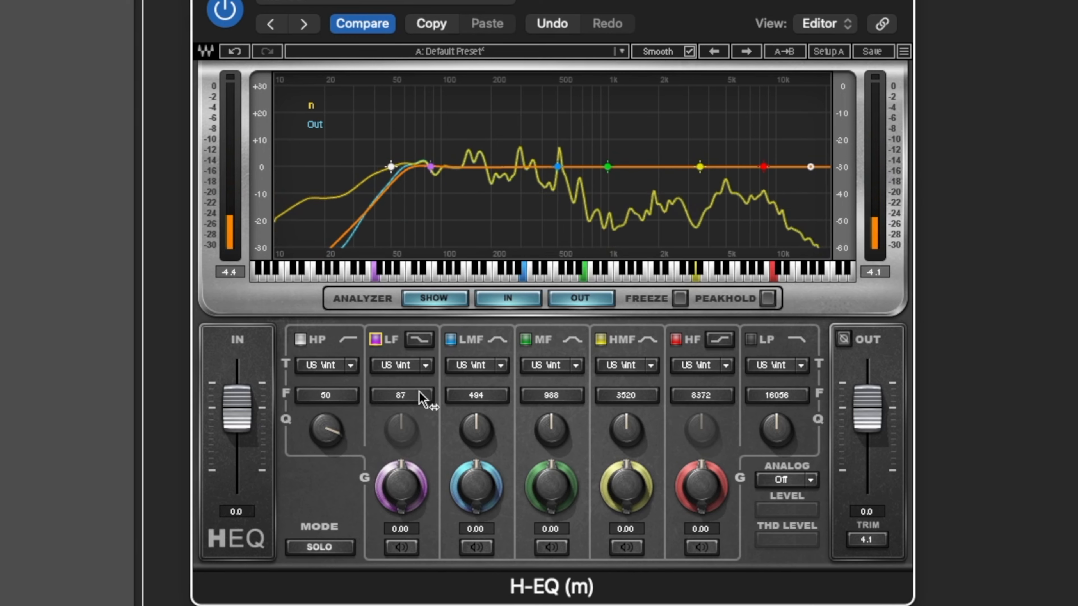
# Move the LF band to about 125 Hz and boost its gain to 8.80 dB.
pyautogui.moveTo(419, 397)
pyautogui.mouseDown()
pyautogui.moveTo(451, 397)
pyautogui.moveTo(433, 397)
pyautogui.mouseUp()
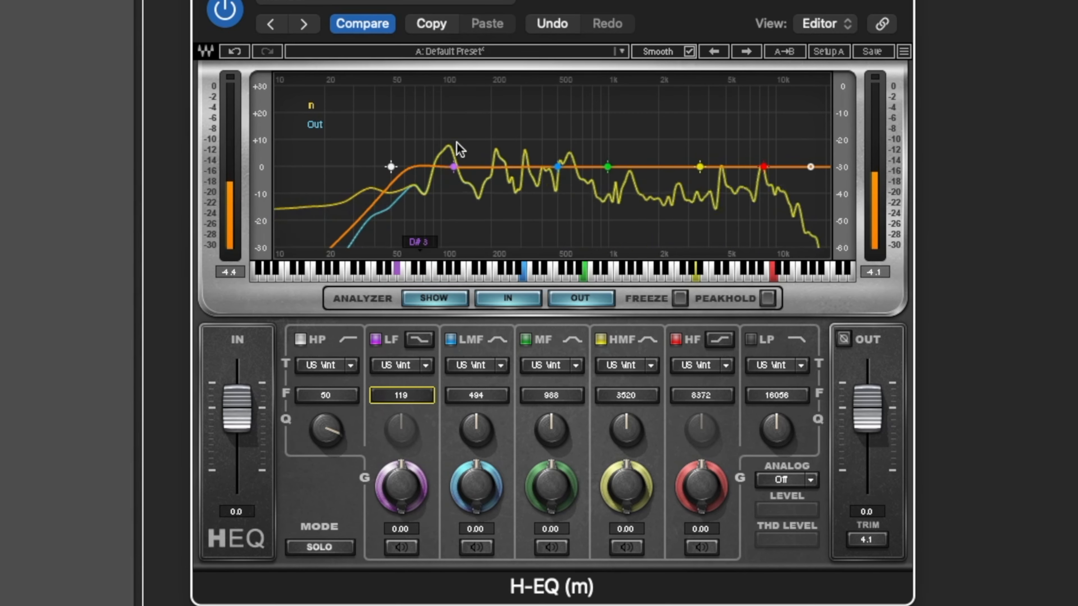
pyautogui.moveTo(453, 166)
pyautogui.mouseDown()
pyautogui.moveTo(481, 167)
pyautogui.moveTo(463, 167)
pyautogui.mouseUp()
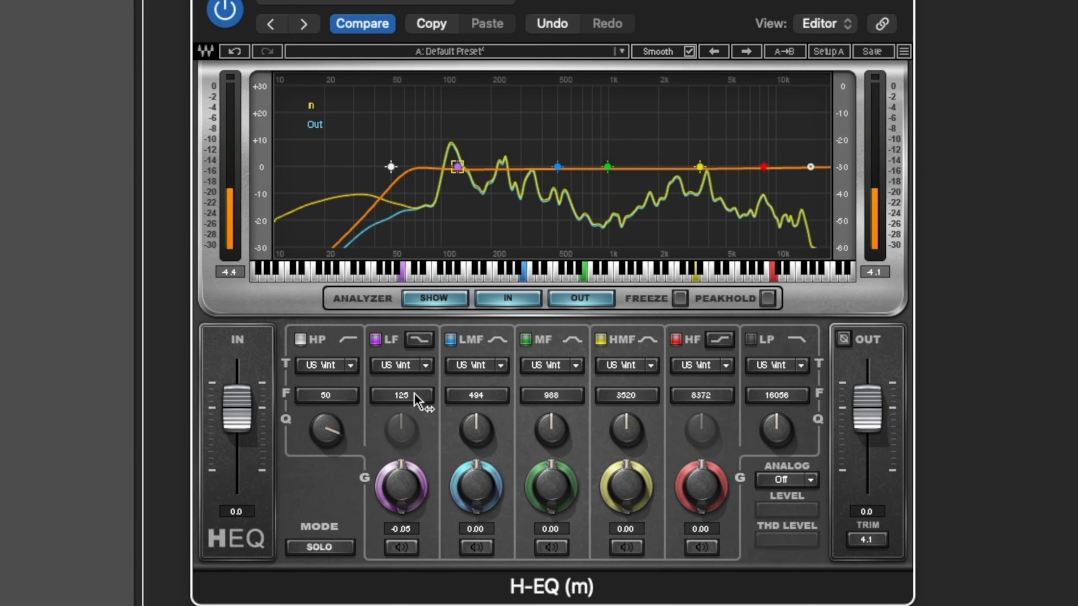
pyautogui.moveTo(402, 503); pyautogui.dragTo(403, 458)
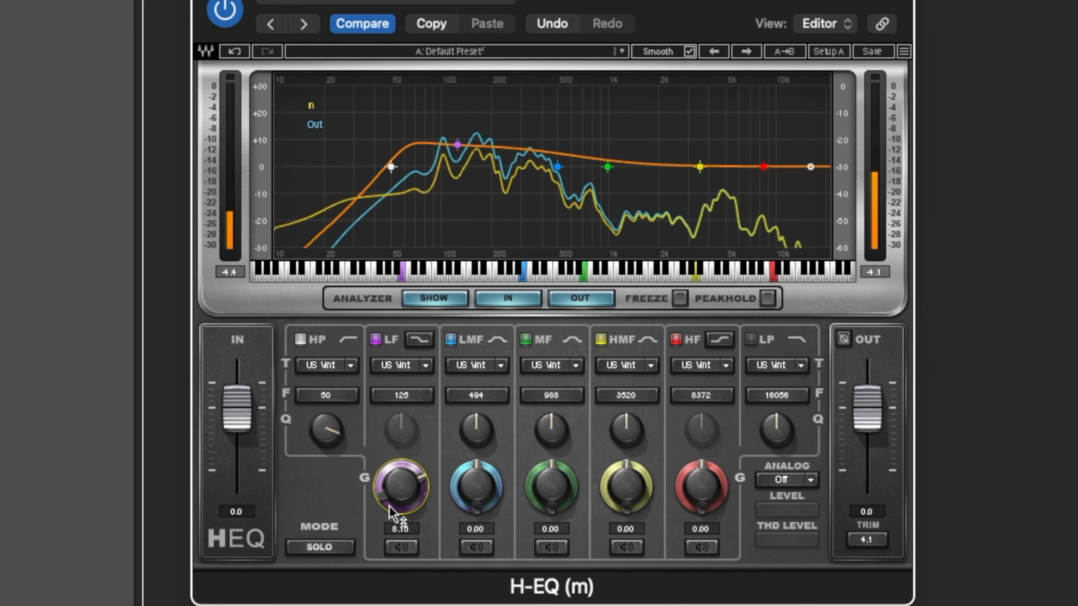
pyautogui.moveTo(392, 513); pyautogui.dragTo(392, 508)
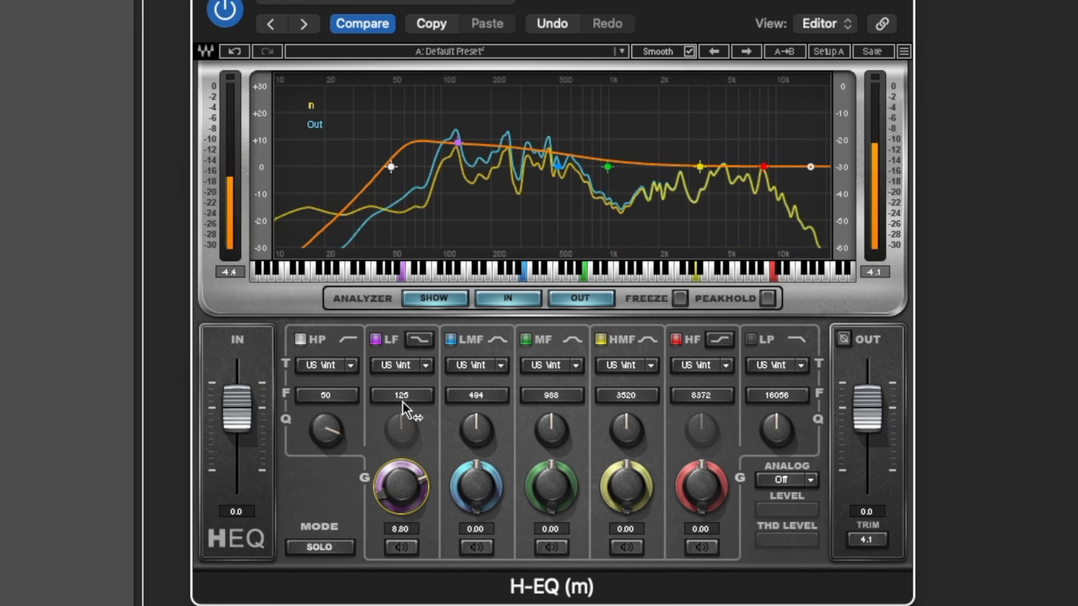
# Change the LF band from a shelf to a bell shape and raise its Q.
pyautogui.click(419, 339)
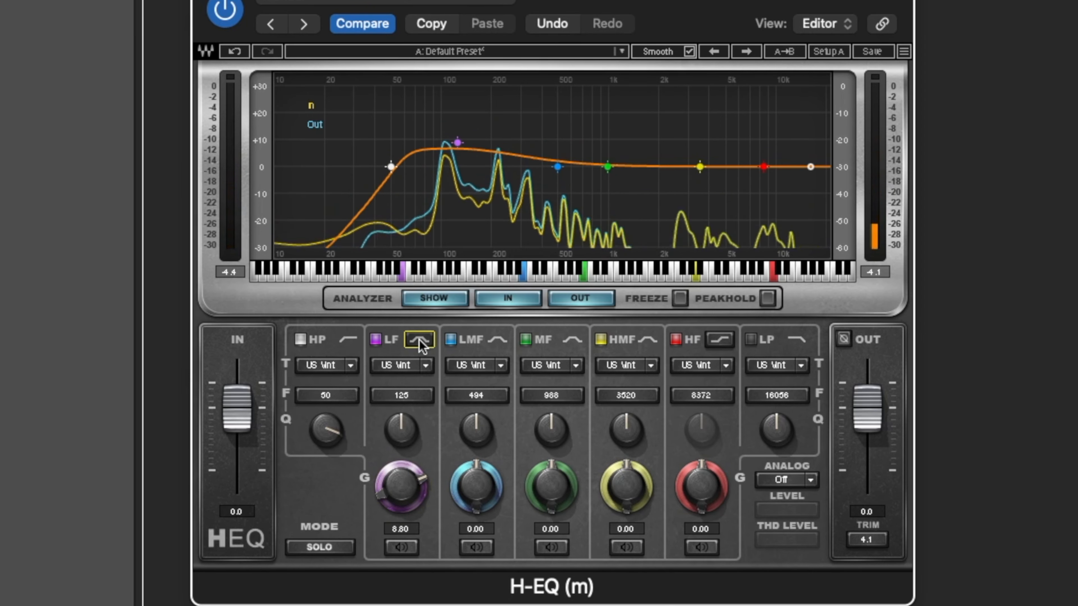
pyautogui.click(421, 344)
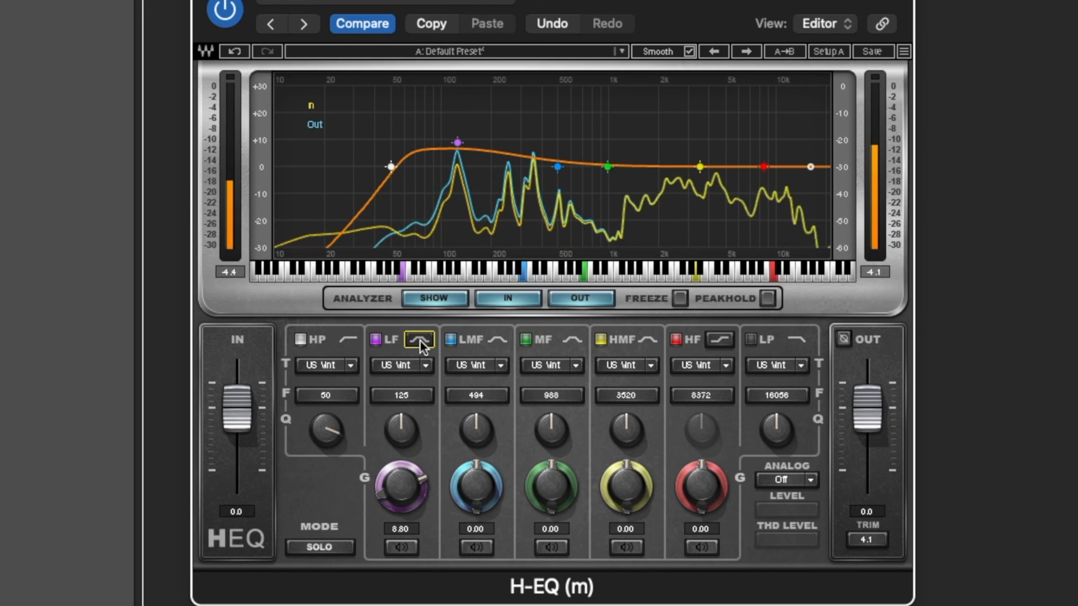
pyautogui.click(421, 342)
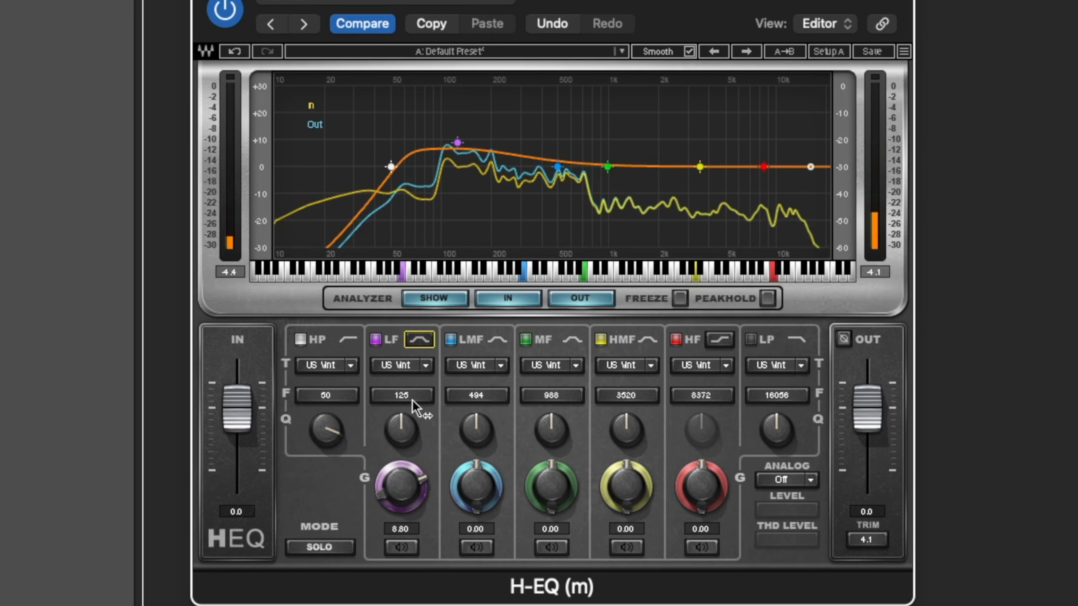
pyautogui.moveTo(408, 432); pyautogui.dragTo(408, 416)
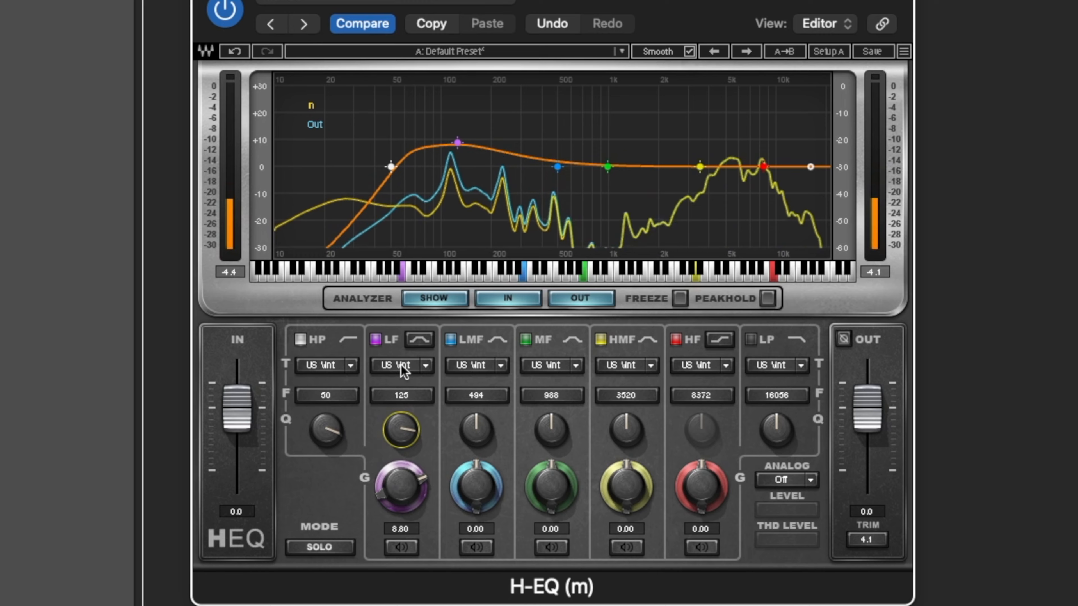
# Set the LF band's filter type to UK Modern and its gain to 9.85 dB.
pyautogui.click(401, 365)
pyautogui.click(428, 365)
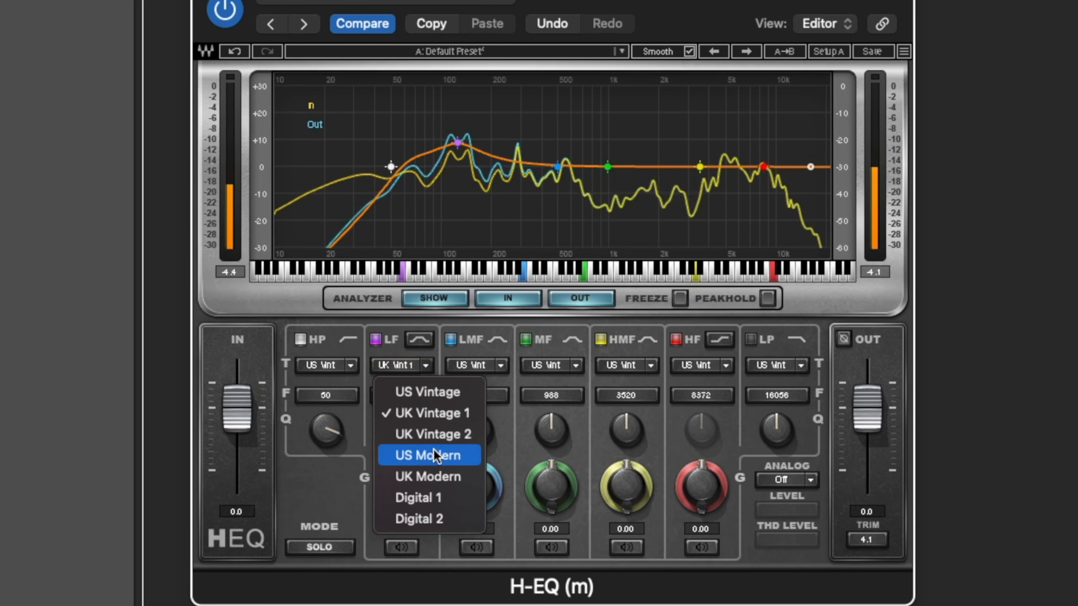
pyautogui.click(430, 477)
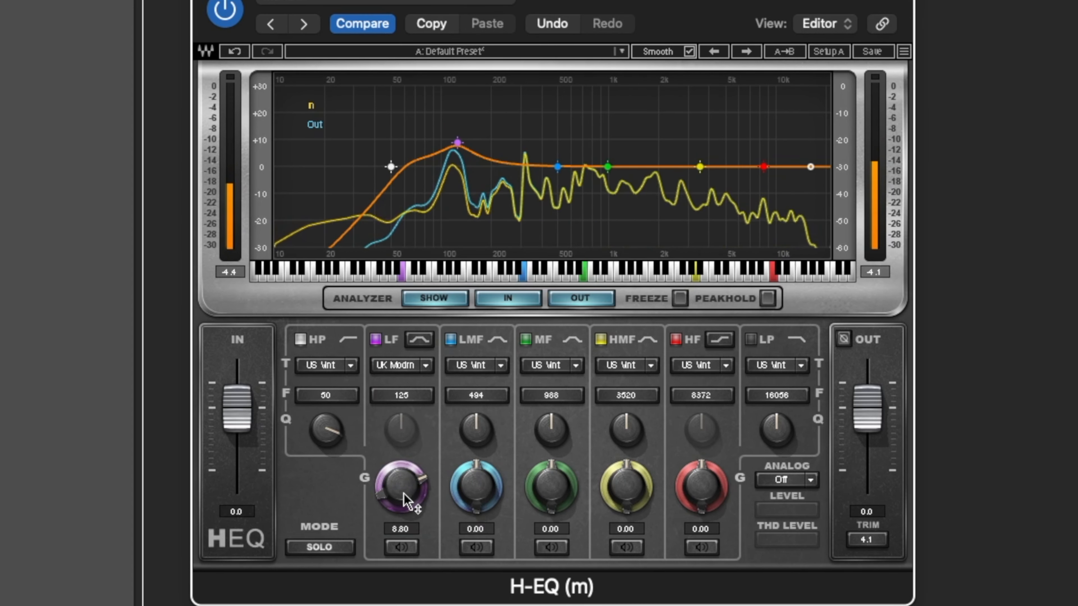
pyautogui.moveTo(410, 500); pyautogui.dragTo(410, 492)
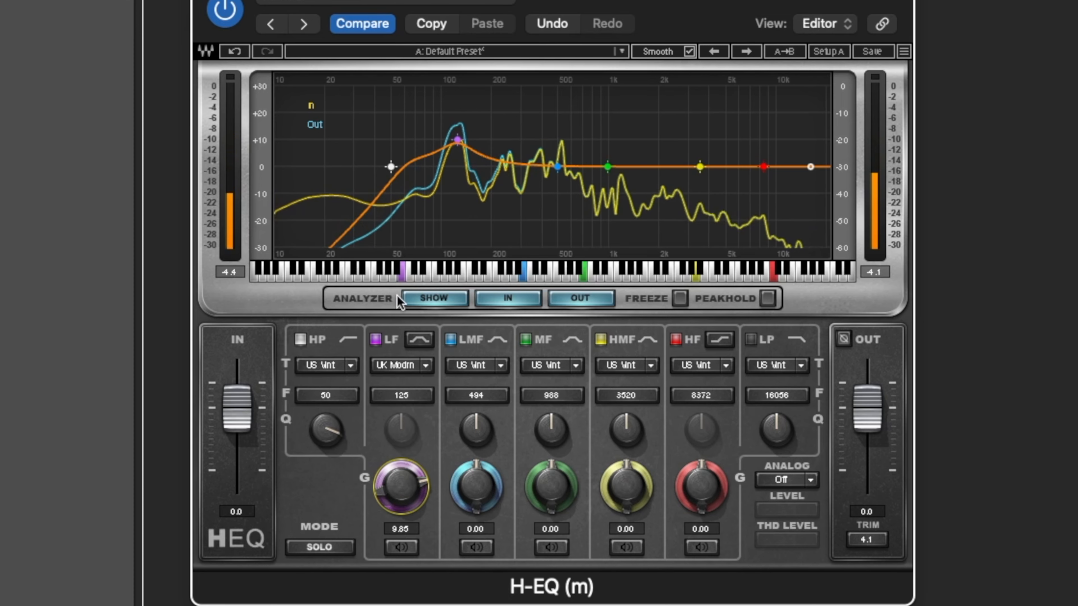
pyautogui.click(375, 340)
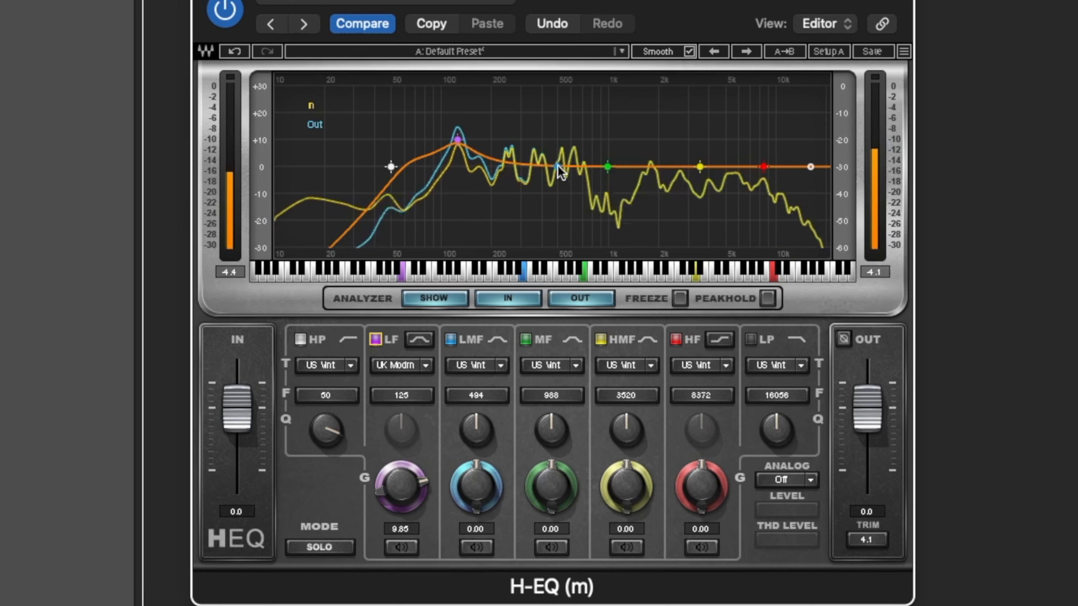
# Cut the LMF band to -9.55 dB at 400 Hz and raise its Q.
pyautogui.moveTo(559, 167); pyautogui.dragTo(544, 168)
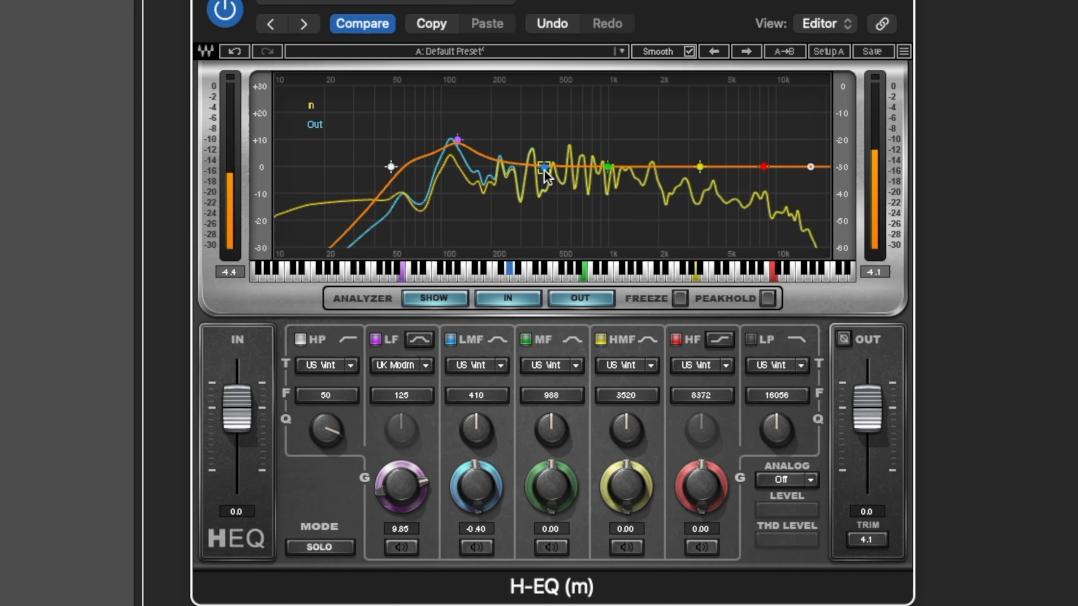
pyautogui.moveTo(545, 168); pyautogui.dragTo(542, 197)
pyautogui.moveTo(476, 430); pyautogui.dragTo(476, 391)
pyautogui.moveTo(478, 529); pyautogui.dragTo(479, 520)
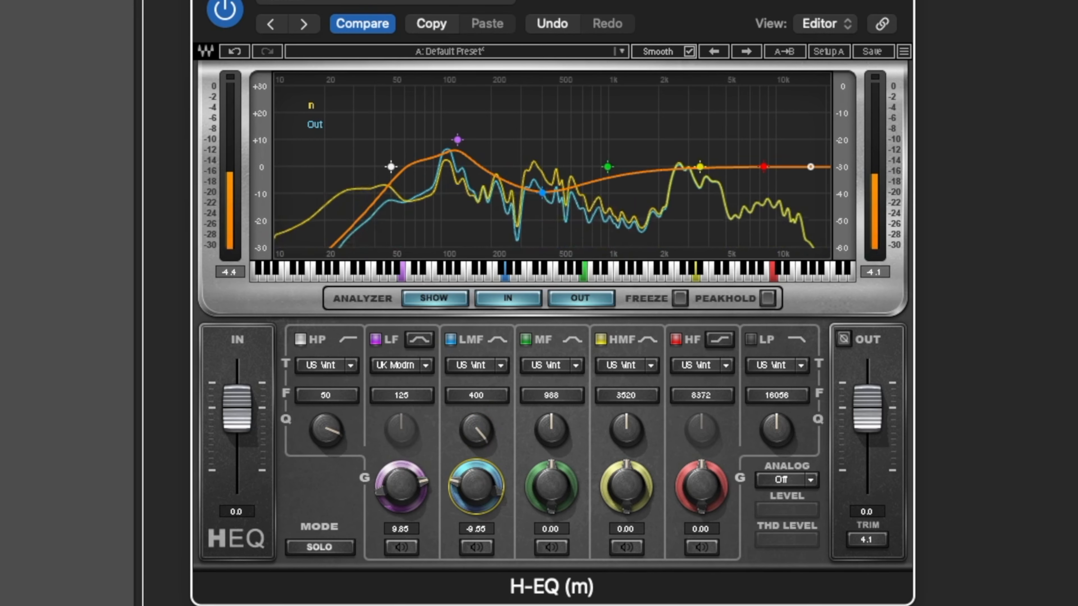
# Readjust the LF band to 128 Hz with 11.35 dB gain and the LMF band to 389 Hz with -5.80 dB, comparing against bypass.
pyautogui.moveTo(458, 137)
pyautogui.mouseDown()
pyautogui.moveTo(440, 140)
pyautogui.moveTo(461, 133)
pyautogui.mouseUp()
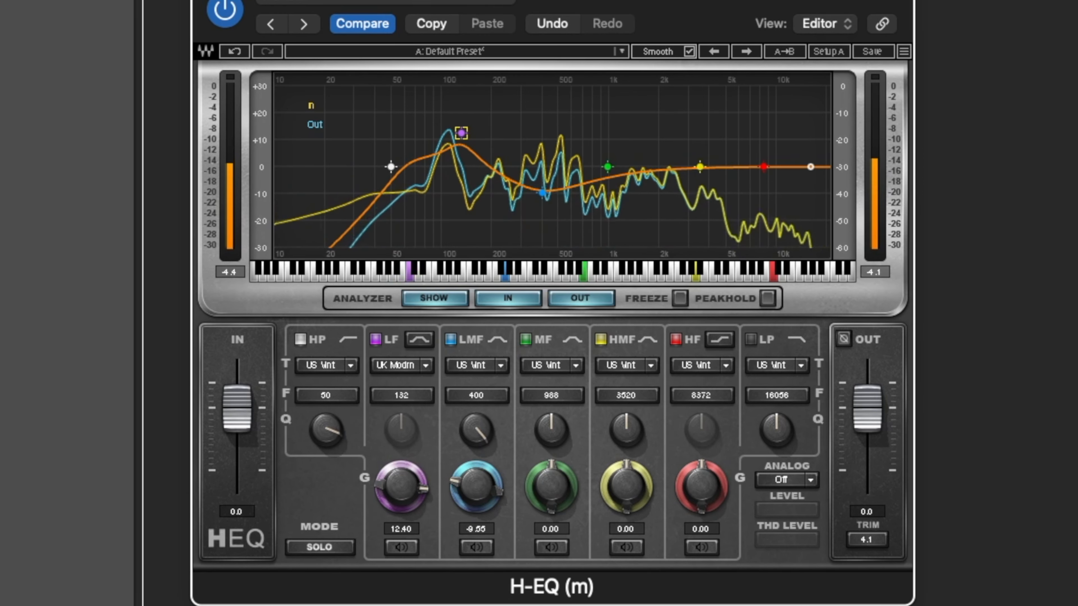
pyautogui.moveTo(541, 194); pyautogui.dragTo(539, 184)
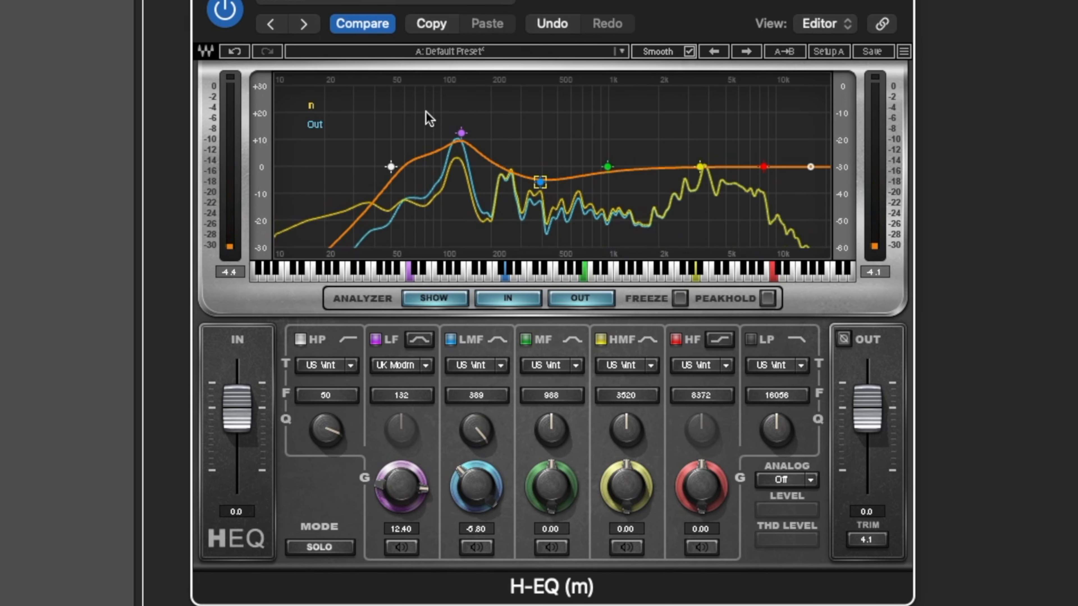
pyautogui.moveTo(461, 132); pyautogui.dragTo(461, 136)
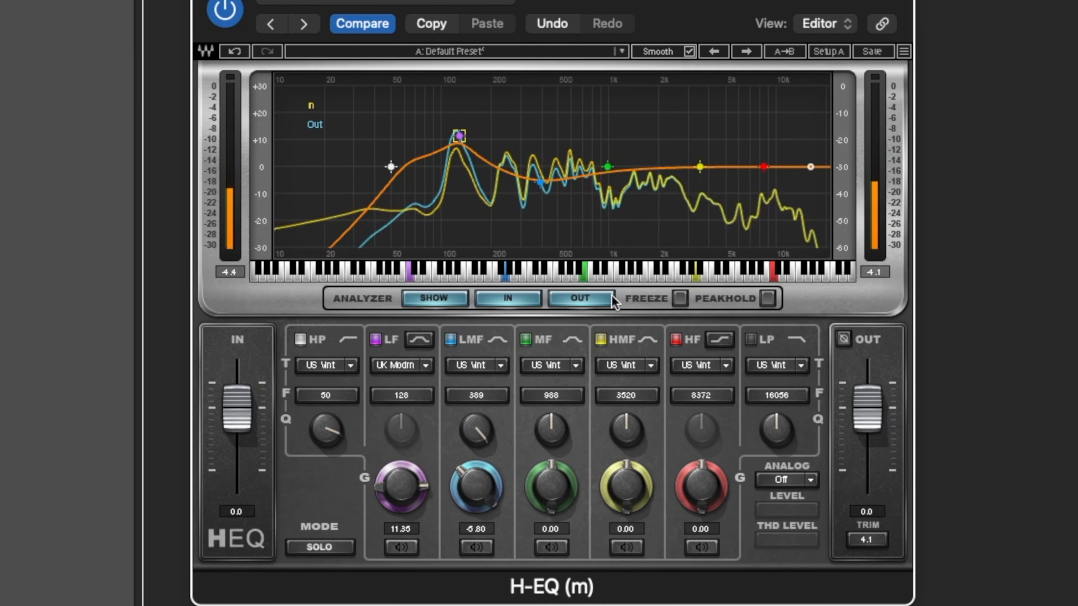
pyautogui.click(222, 12)
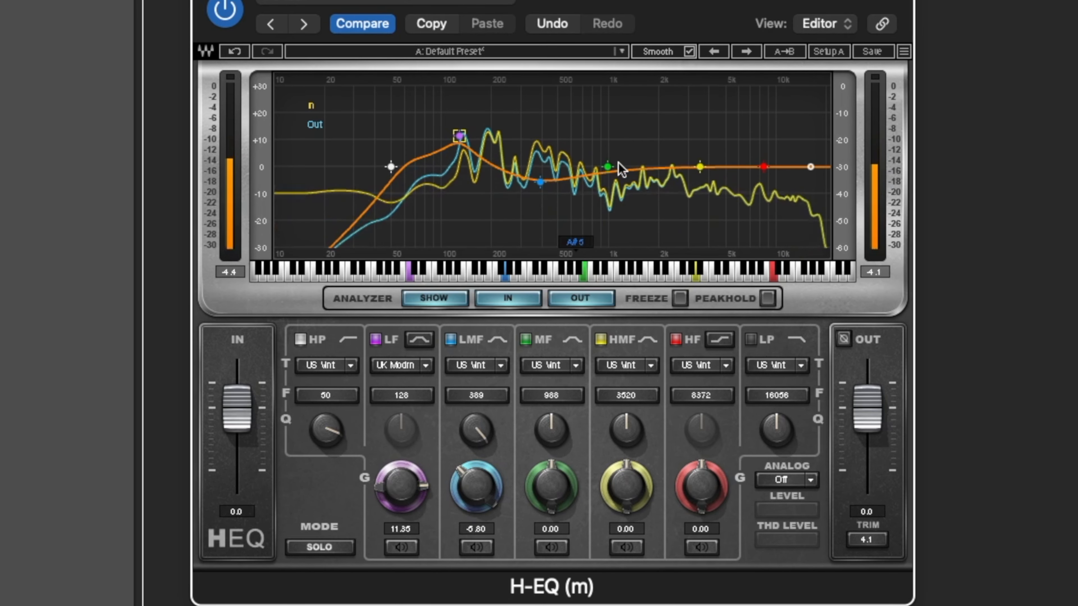
# Set the MF band to 0.50 dB at 976 Hz and the HMF band to 5.10 dB at 2419 Hz with Q at 100.
pyautogui.moveTo(606, 169)
pyautogui.mouseDown()
pyautogui.moveTo(603, 118)
pyautogui.moveTo(607, 166)
pyautogui.mouseUp()
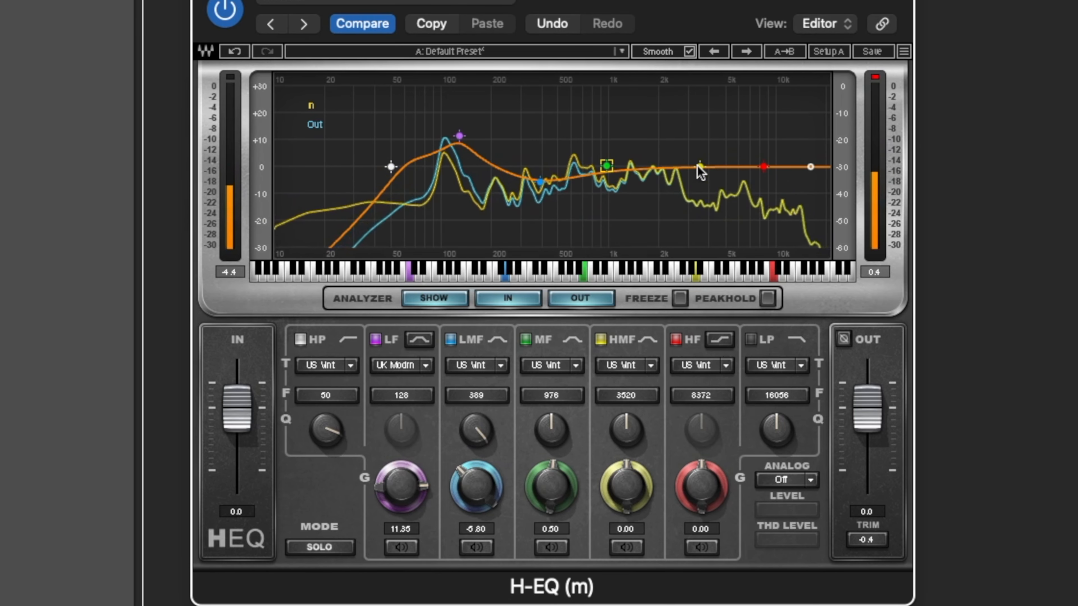
pyautogui.moveTo(702, 166); pyautogui.dragTo(673, 167)
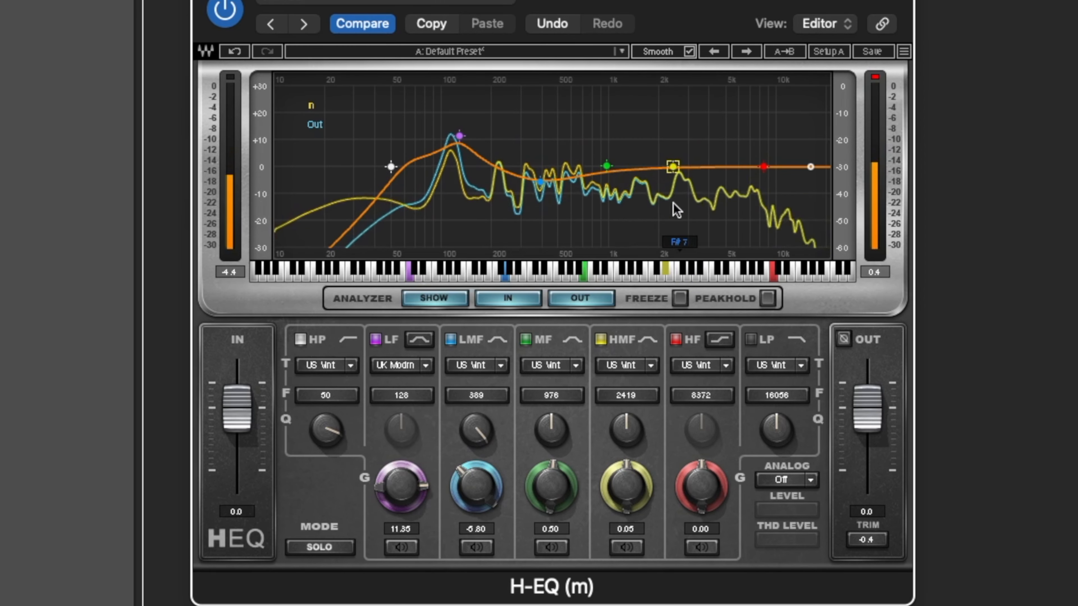
pyautogui.moveTo(652, 472); pyautogui.dragTo(634, 393)
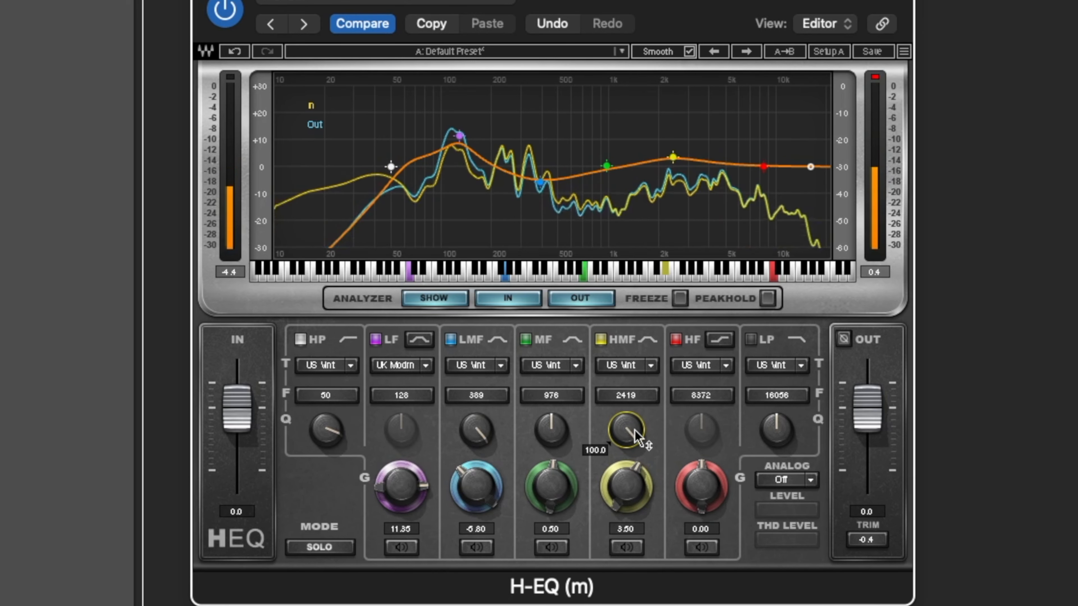
pyautogui.moveTo(635, 503); pyautogui.dragTo(632, 491)
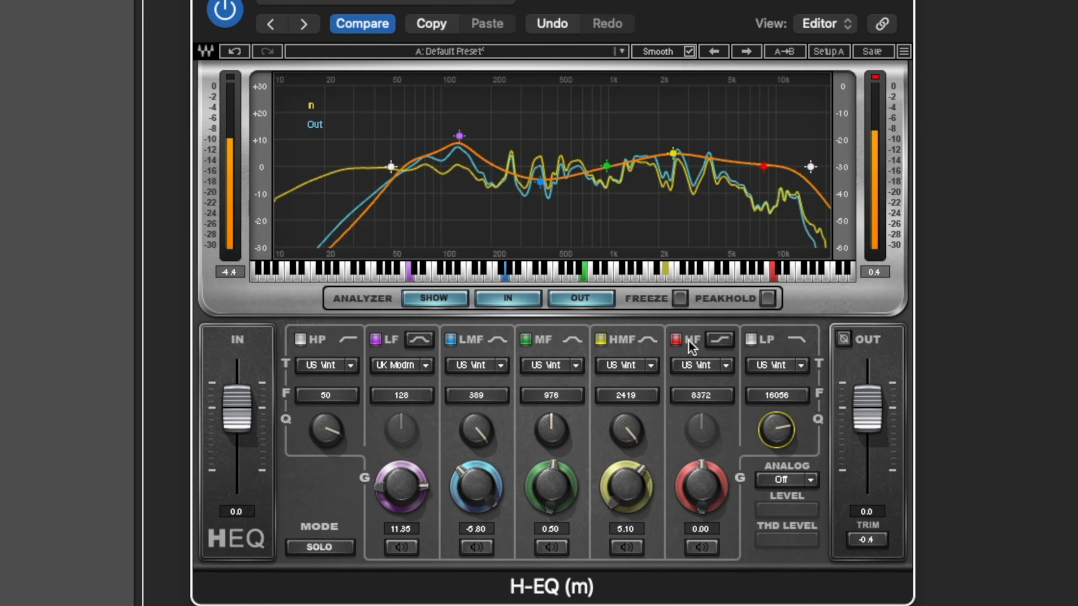
# Set the HF shelf to 2.40 dB gain at 6459 Hz and change its filter type to US Modern.
pyautogui.moveTo(701, 482); pyautogui.dragTo(701, 494)
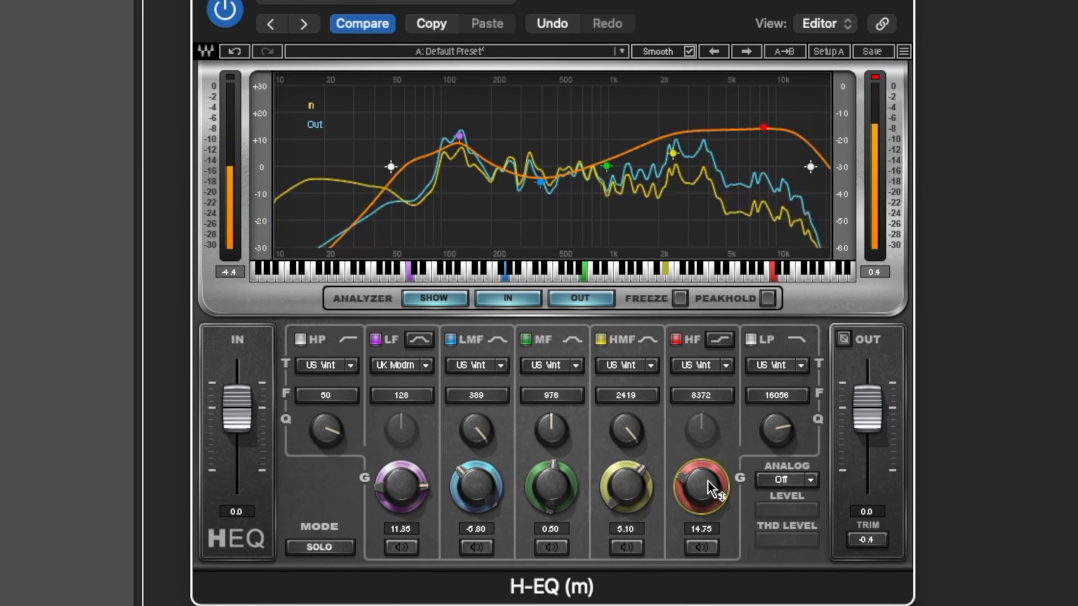
pyautogui.moveTo(701, 486); pyautogui.dragTo(701, 541)
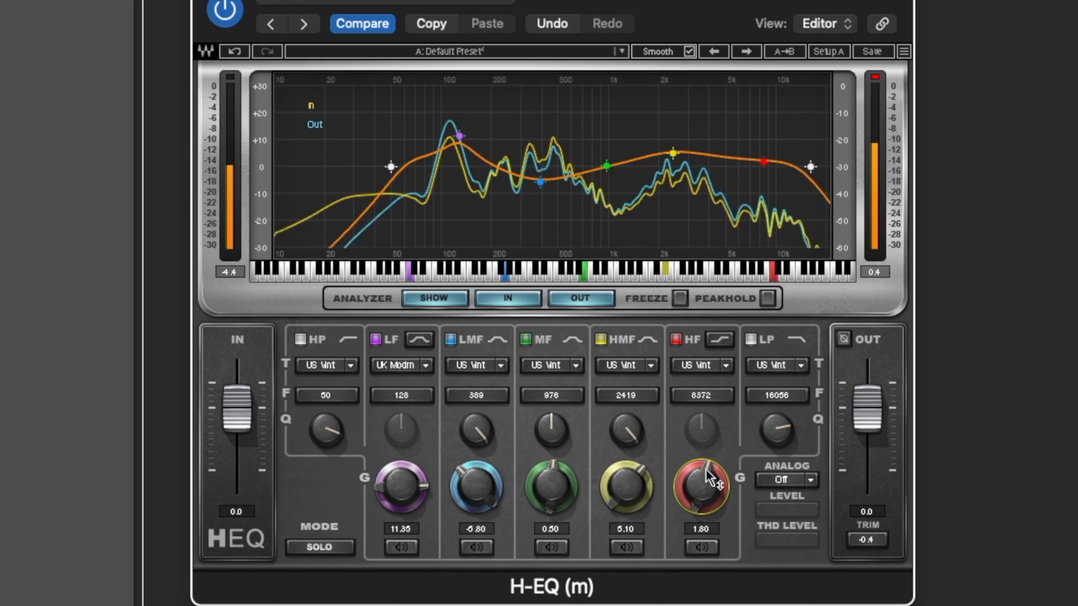
pyautogui.moveTo(701, 395); pyautogui.dragTo(701, 427)
pyautogui.click(726, 365)
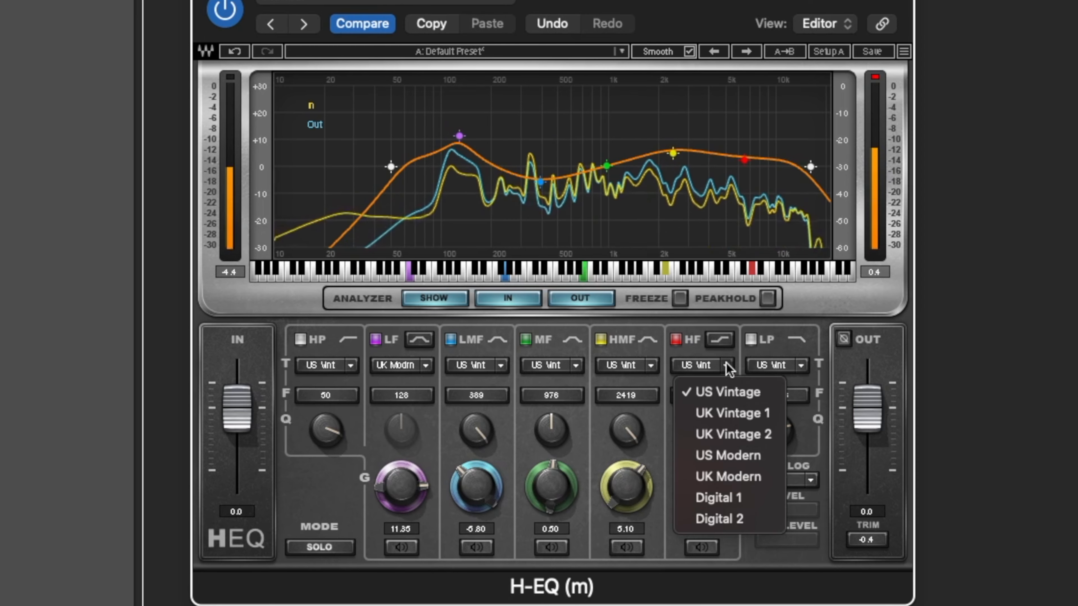
pyautogui.click(734, 457)
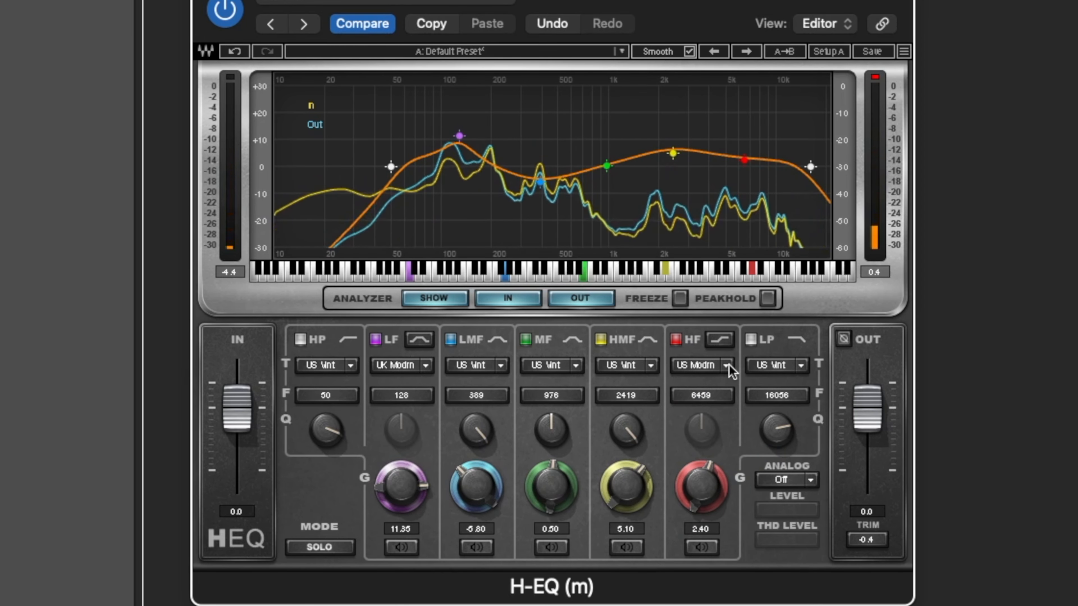
# Fine-tune the LF band to 122 Hz and 10.95 dB, HMF to 2384 Hz and 3.80 dB, and LMF to -5.50 dB, comparing against bypass.
pyautogui.moveTo(459, 136); pyautogui.dragTo(455, 138)
pyautogui.moveTo(673, 154); pyautogui.dragTo(672, 156)
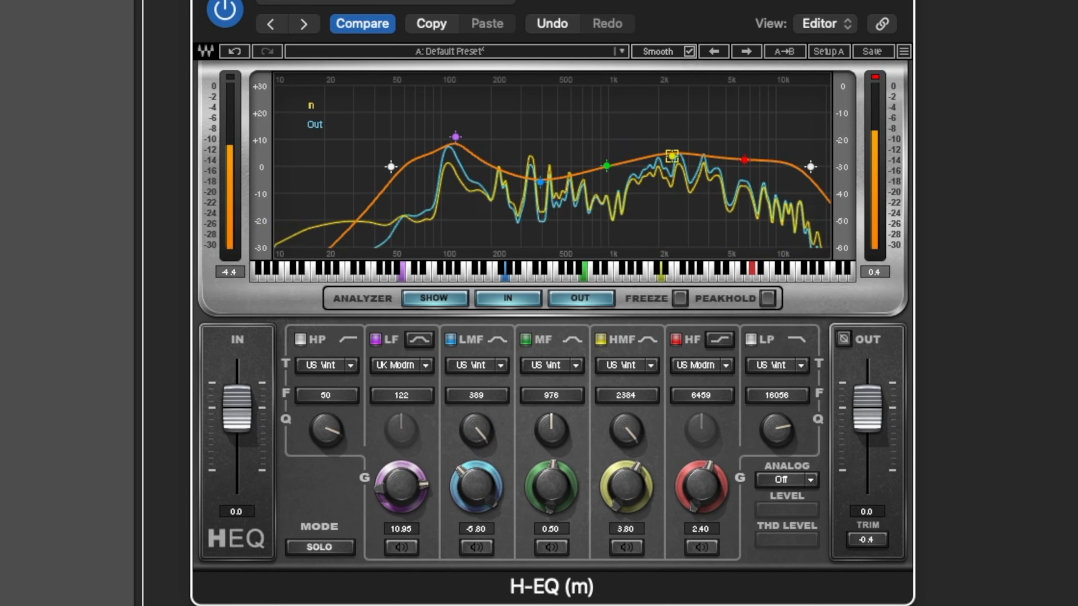
pyautogui.click(540, 183)
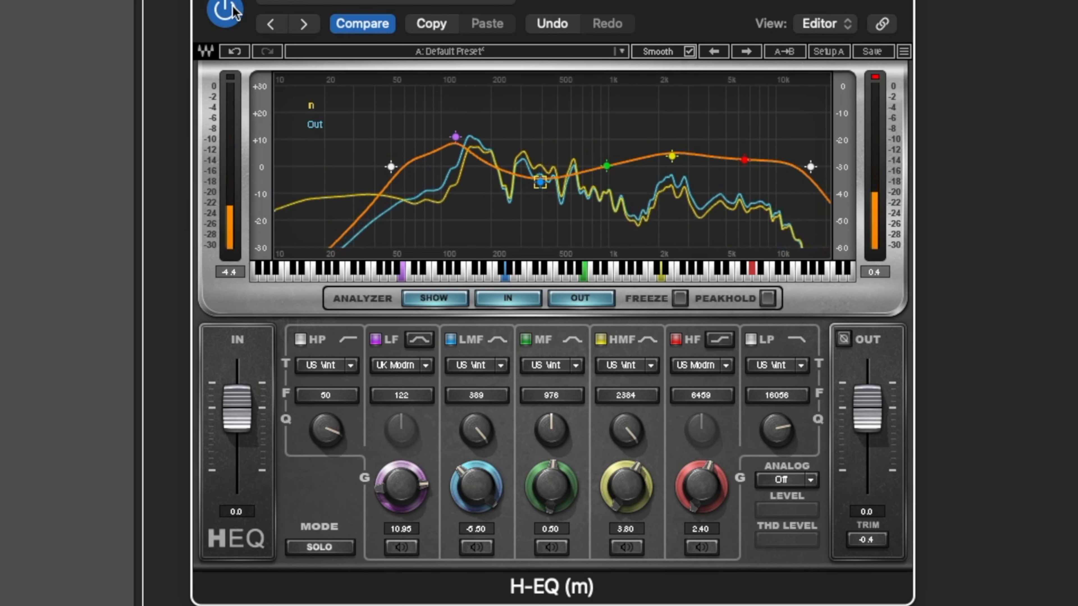
pyautogui.click(224, 12)
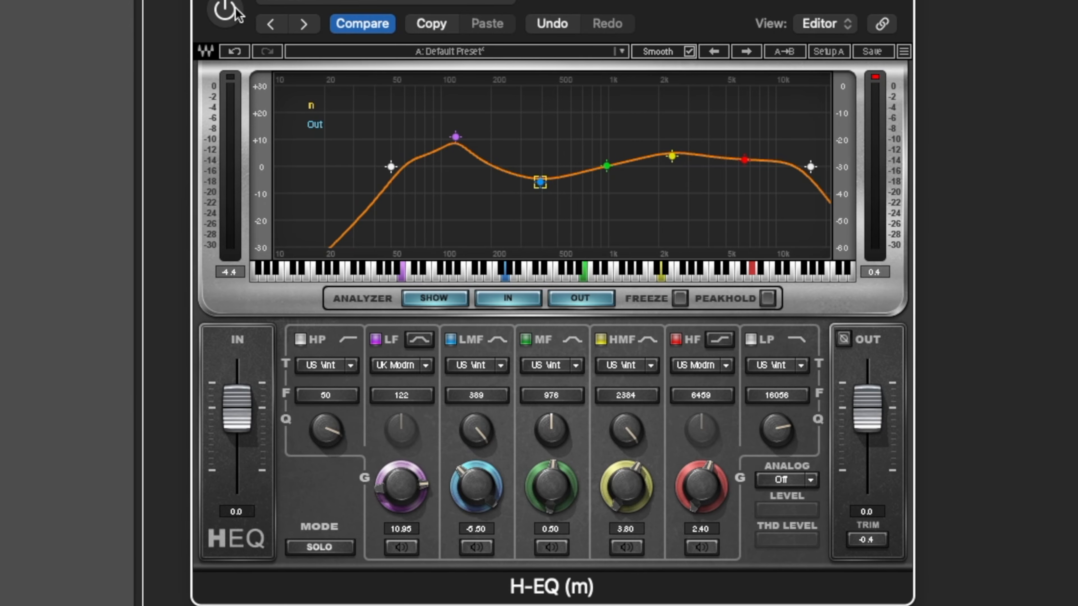
pyautogui.click(236, 8)
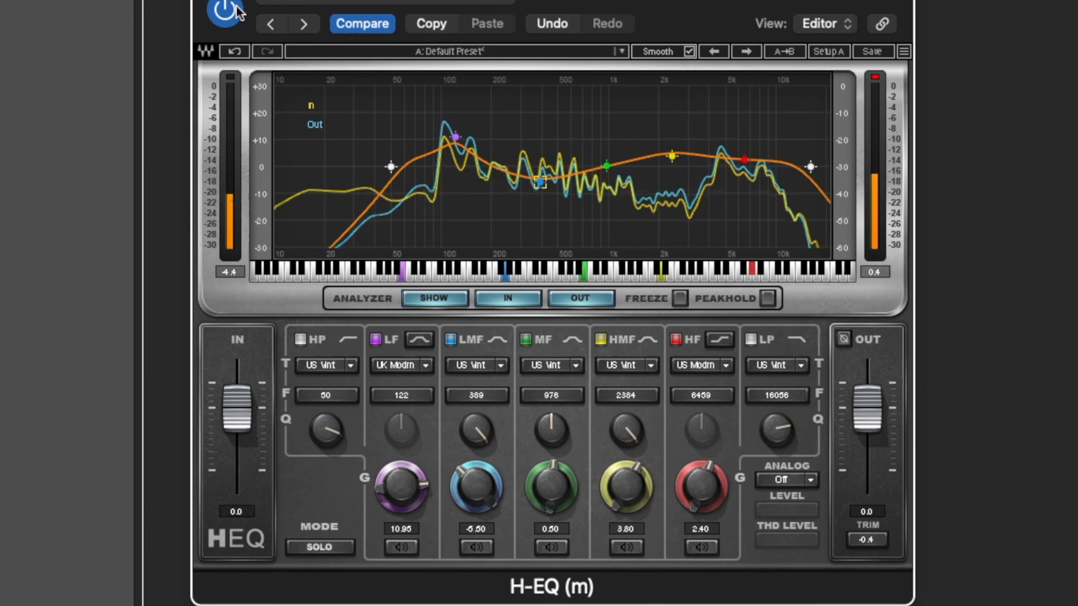